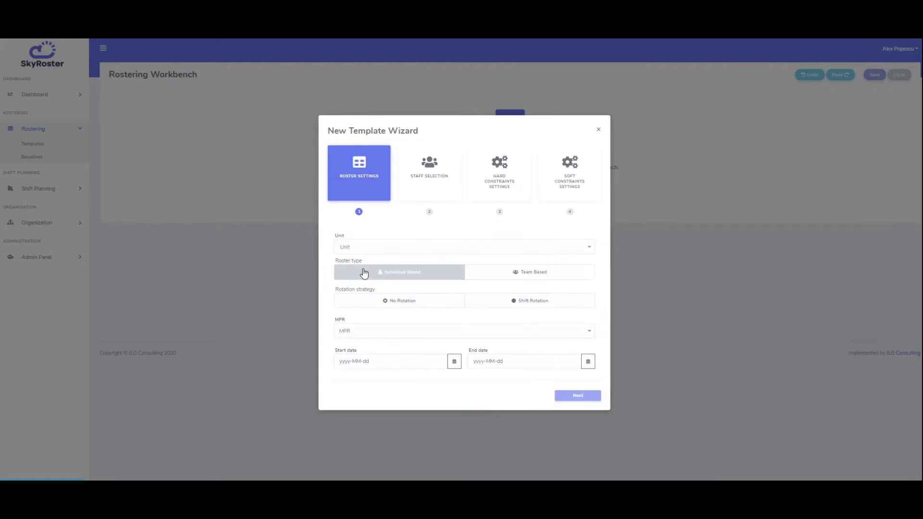
# Set the template's unit to Area Control Center, with an individual-based roster type and the shift rotation strategy
pyautogui.click(362, 246)
pyautogui.click(365, 274)
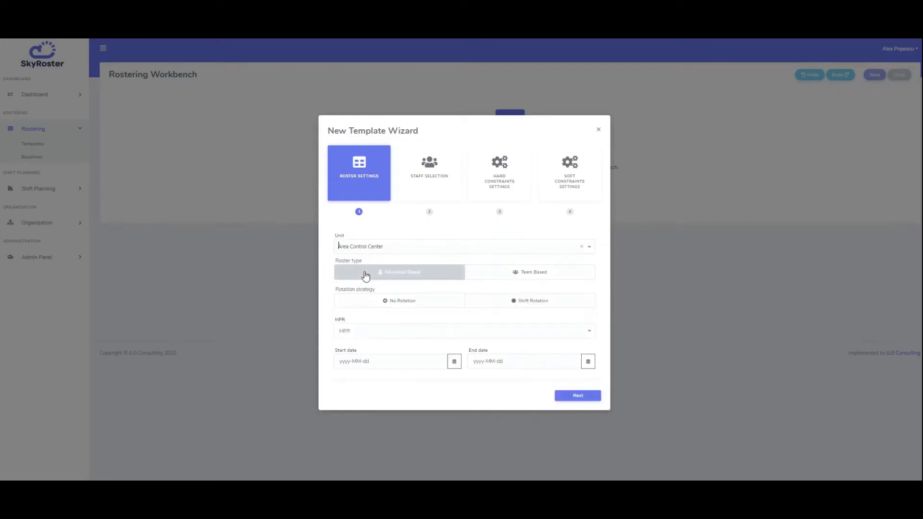
pyautogui.click(389, 273)
pyautogui.click(515, 300)
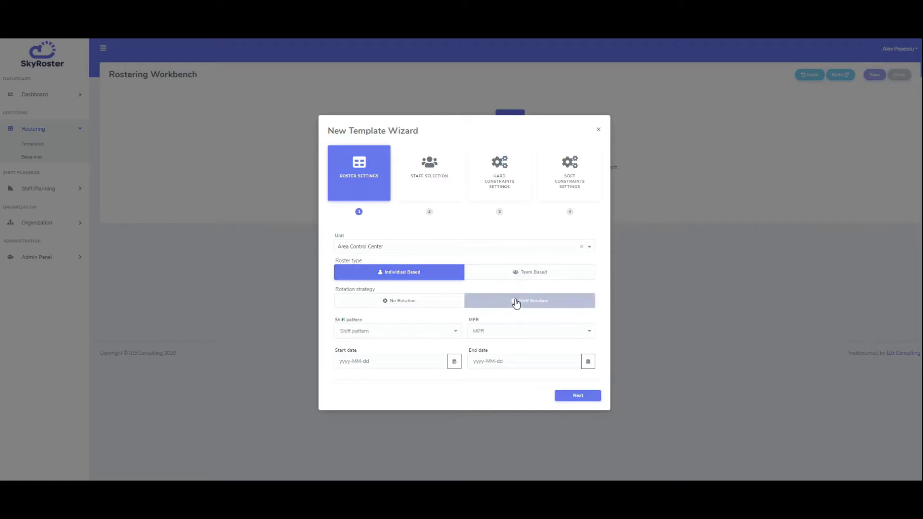
# Choose the MMAANNOOOO shift pattern and the "Individual ATCO MPR pattern based" MPR for the new template
pyautogui.click(374, 333)
pyautogui.click(366, 366)
pyautogui.click(509, 330)
pyautogui.click(505, 345)
# Set the template's start date to 2020-07-01 and its end date to 2020-08-31
pyautogui.click(455, 369)
pyautogui.click(369, 327)
pyautogui.click(394, 341)
pyautogui.click(588, 362)
pyautogui.click(505, 398)
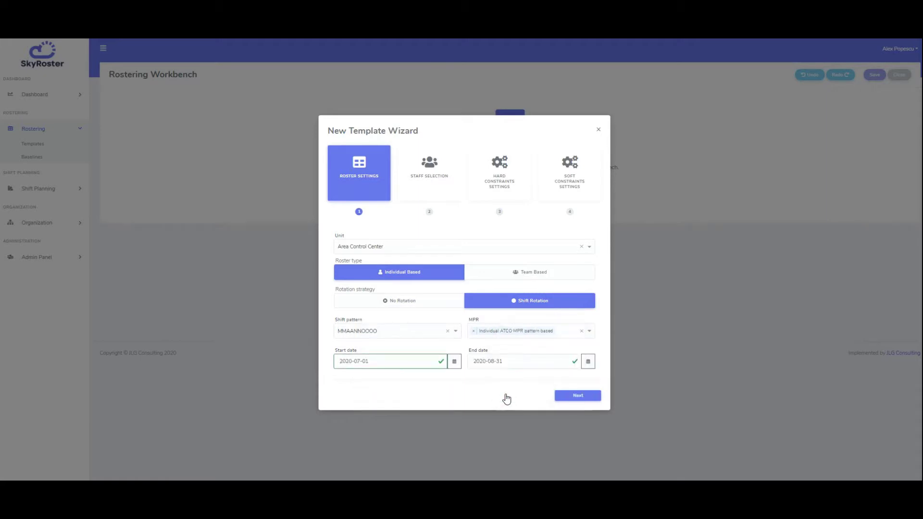
# Include all employees of Area Control Center and accept the default hard constraints to reach the soft constraints settings
pyautogui.click(578, 395)
pyautogui.click(336, 260)
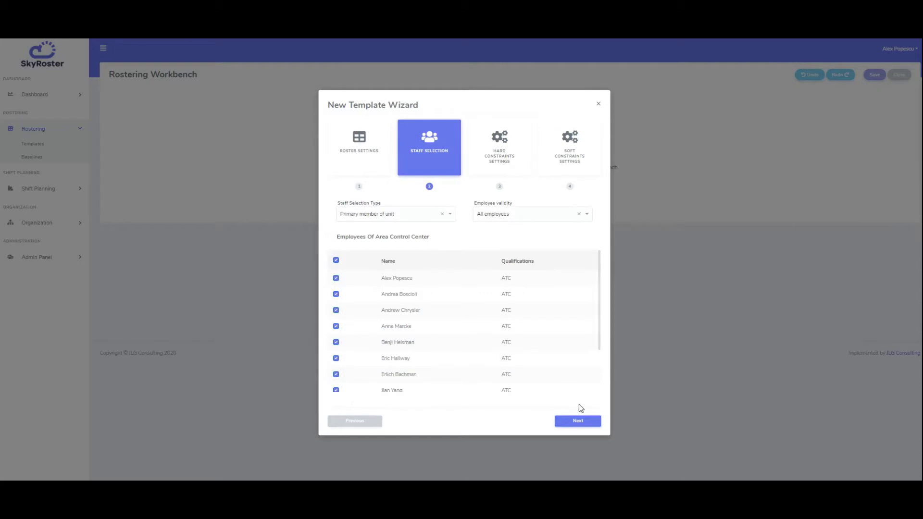
pyautogui.click(580, 421)
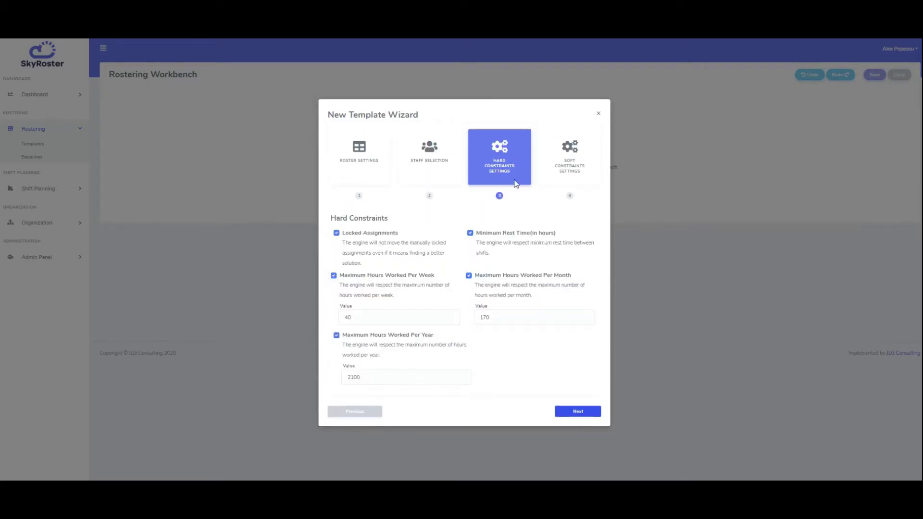
pyautogui.click(579, 411)
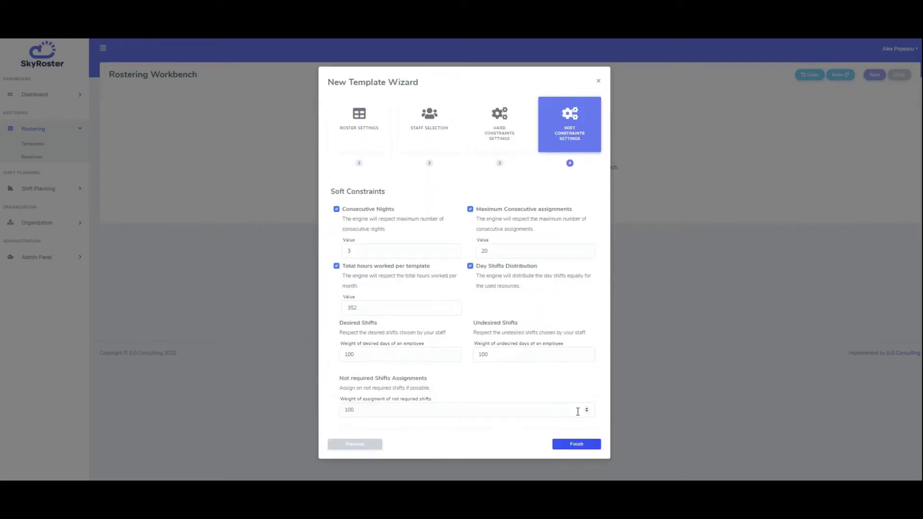
# Return to the hard constraints settings and examine the Locked Assignments constraint
pyautogui.click(346, 447)
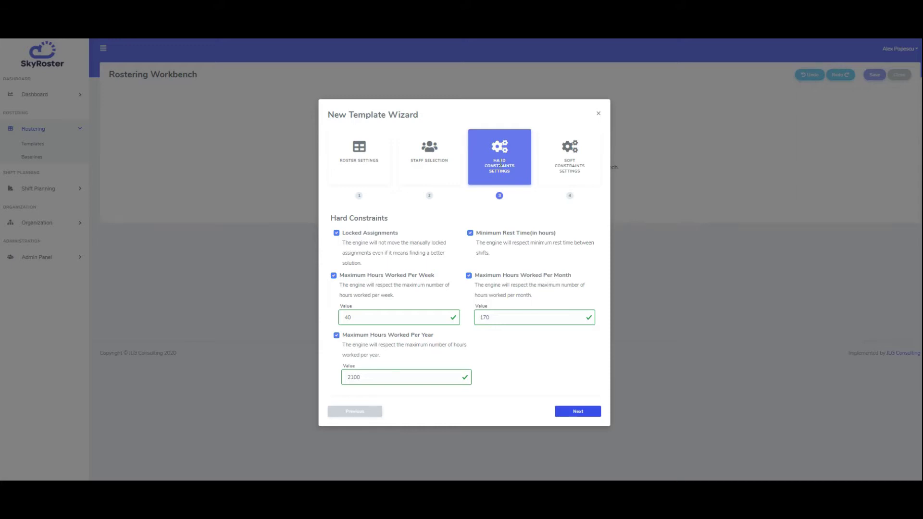
pyautogui.moveTo(488, 164); pyautogui.dragTo(511, 176)
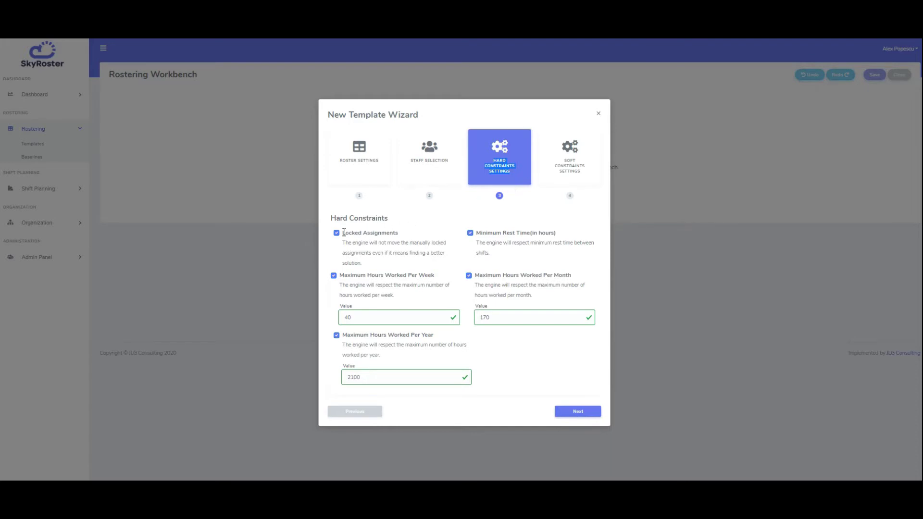
pyautogui.tripleClick(375, 233)
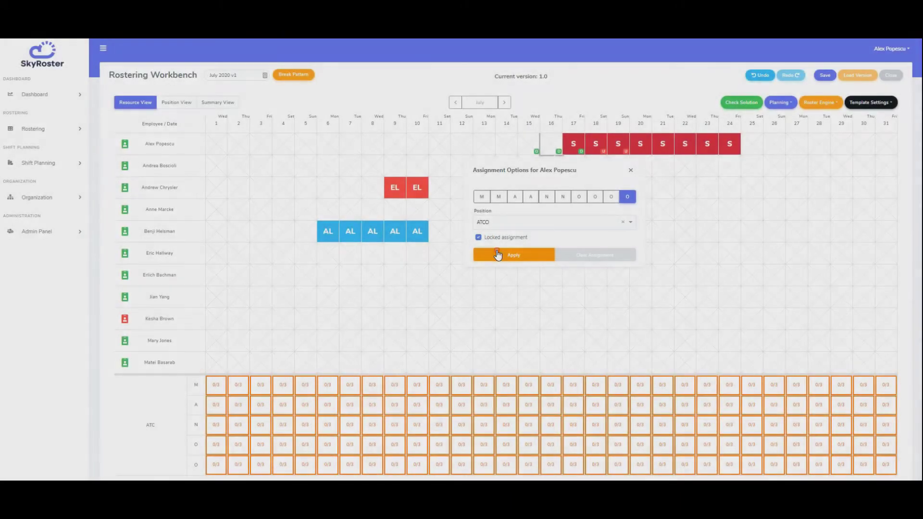
# Apply locked ATCO assignments: the pattern's last O on 16 July for the first employee and its first M on 11 July for the third
pyautogui.click(498, 255)
pyautogui.click(439, 188)
pyautogui.click(369, 241)
pyautogui.click(382, 264)
pyautogui.click(371, 280)
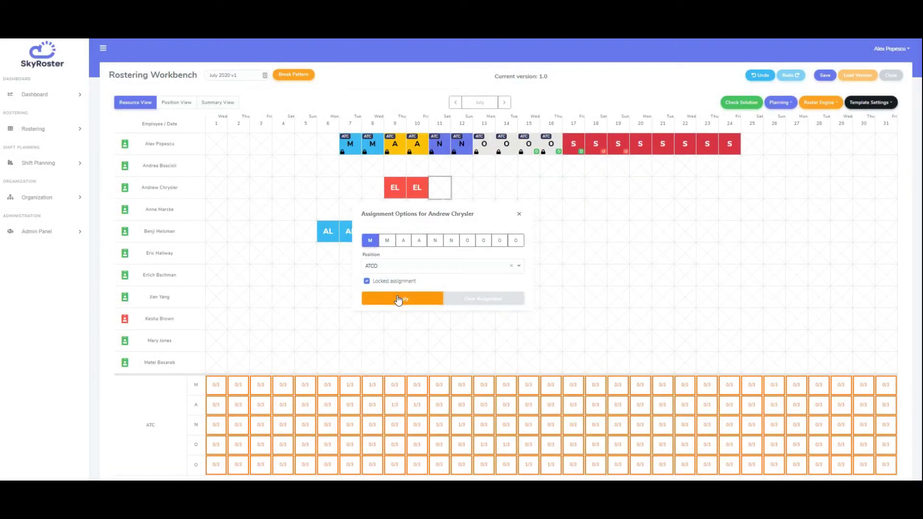
pyautogui.click(398, 299)
# Start the roster engine for the July 2020 v1 template
pyautogui.click(820, 108)
pyautogui.click(816, 120)
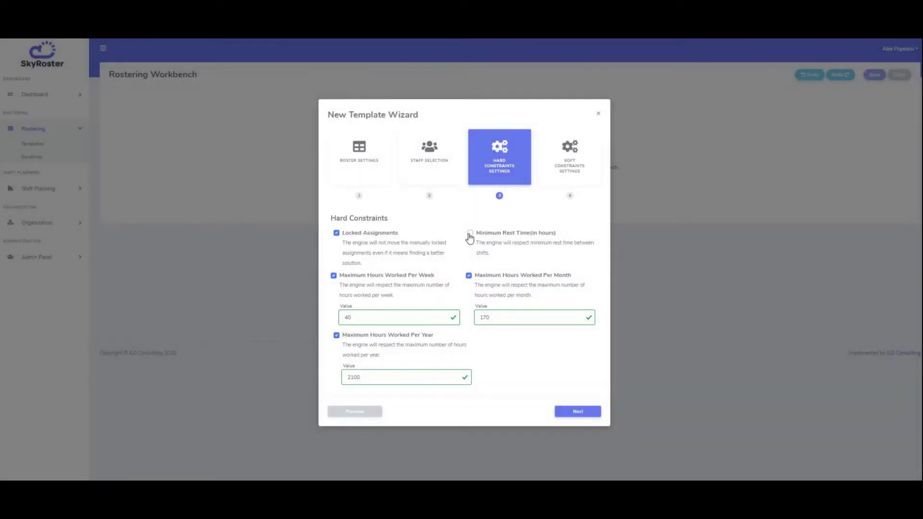
# Enable the Minimum Rest Time hard constraint in the new template's settings
pyautogui.click(470, 233)
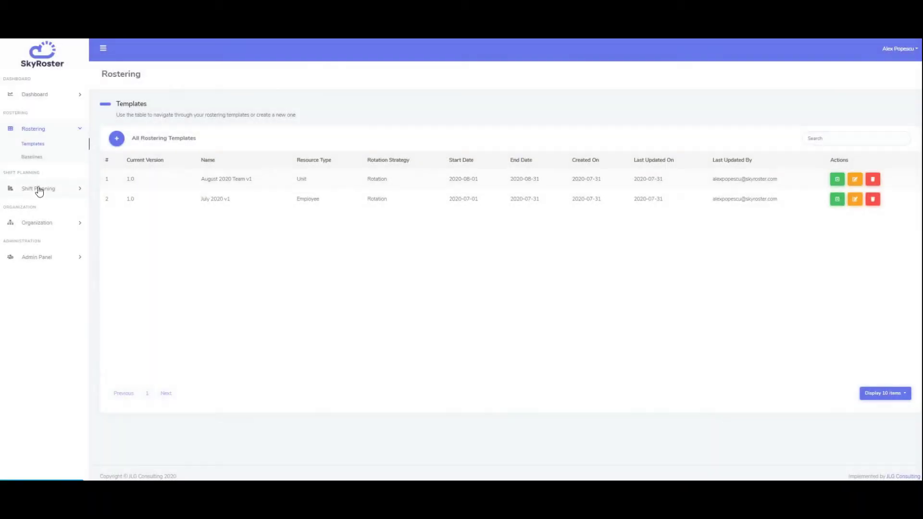
# Open the Afternoon shift for editing in the working hours list of the shift planning section
pyautogui.click(38, 188)
pyautogui.click(45, 179)
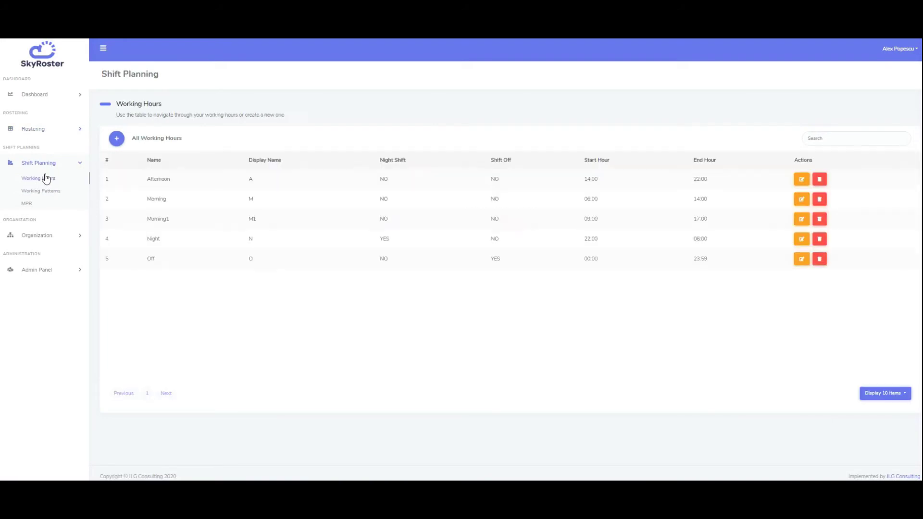
pyautogui.click(802, 179)
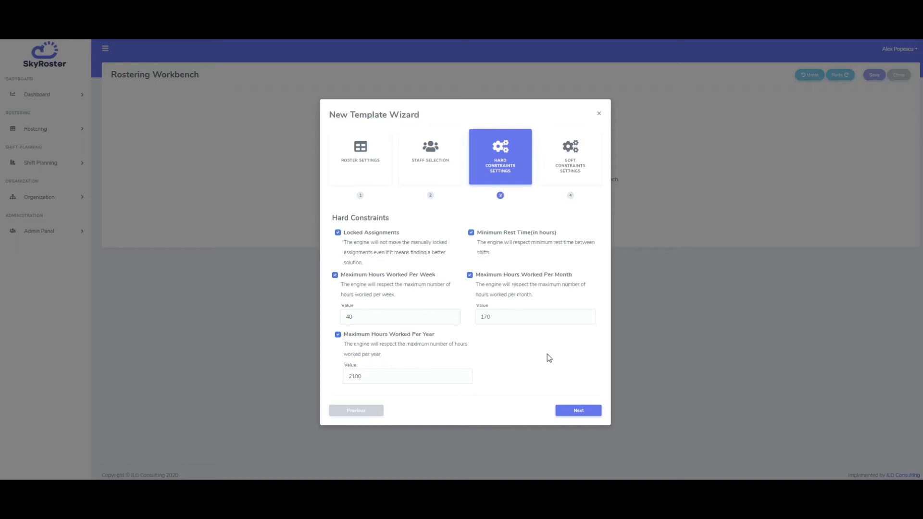
# Advance to the soft constraints settings and review the total hours worked per template value
pyautogui.click(580, 412)
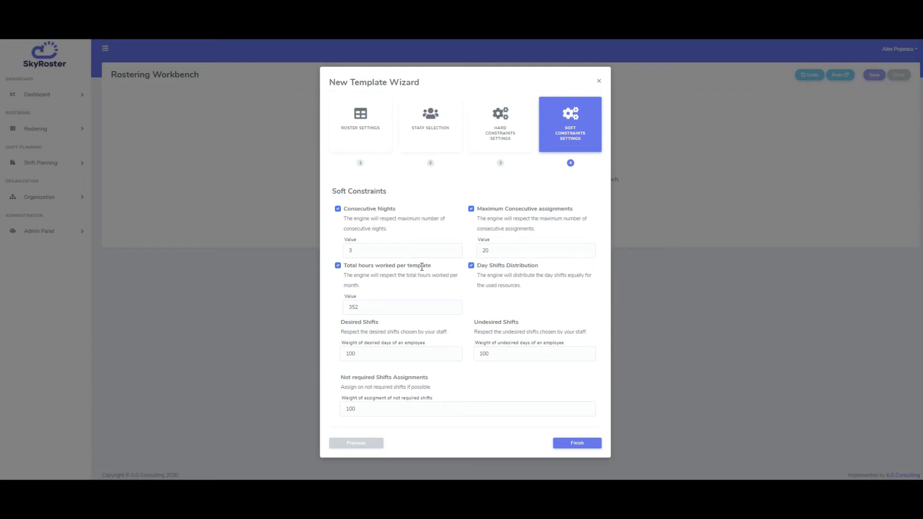
pyautogui.doubleClick(356, 308)
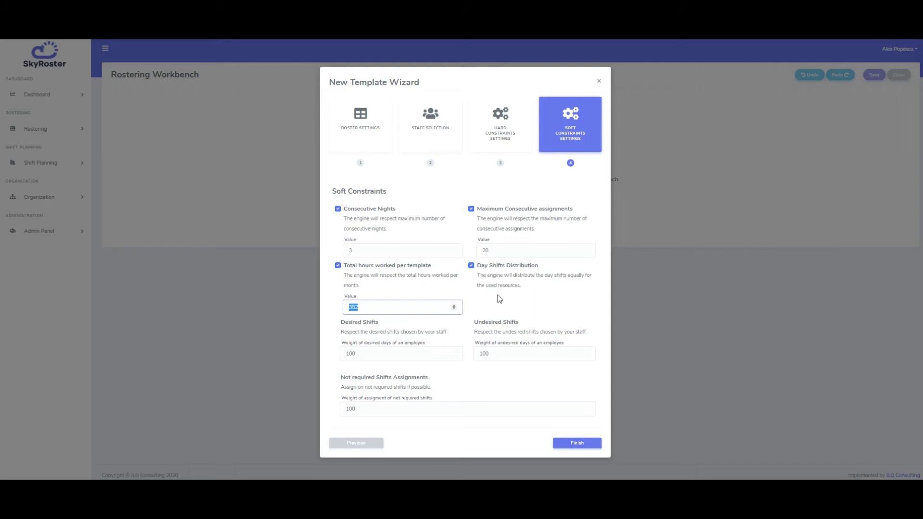
pyautogui.click(503, 266)
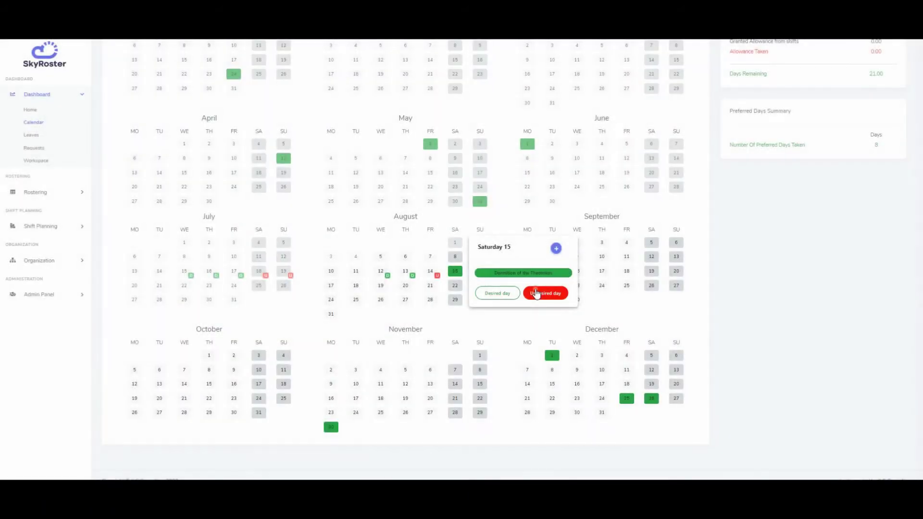
# Mark Saturday 15 and Sunday 16 August as undesired days in the personal calendar
pyautogui.click(537, 293)
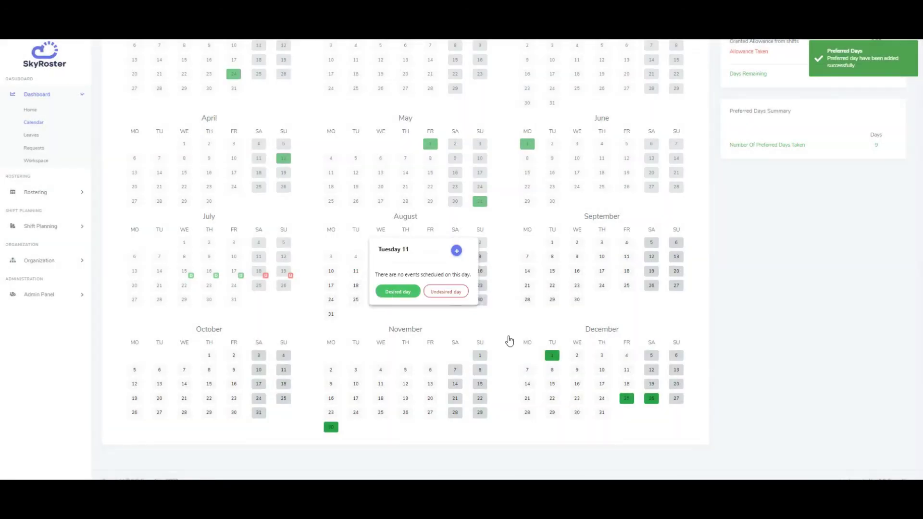
pyautogui.click(483, 275)
pyautogui.click(561, 292)
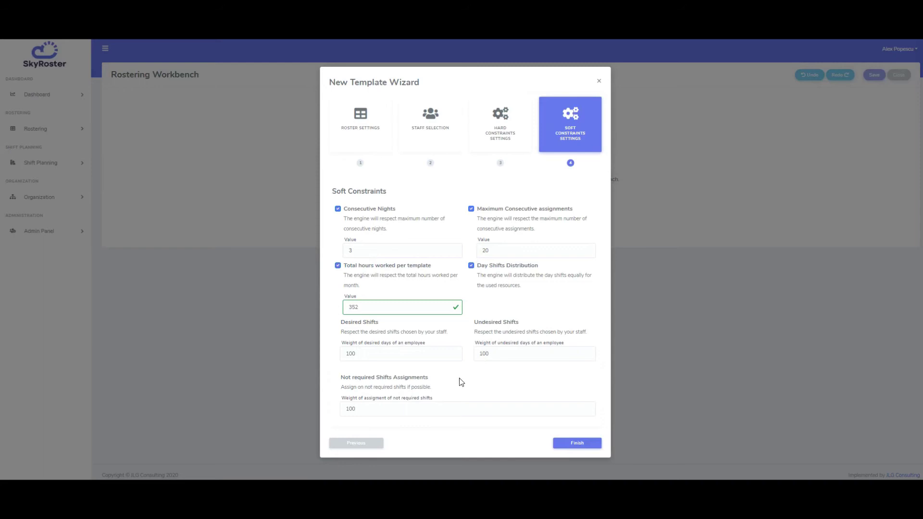
# Set the weight of undesired days of an employee to 30 in the soft constraints
pyautogui.doubleClick(351, 354)
pyautogui.doubleClick(484, 354)
pyautogui.click(507, 365)
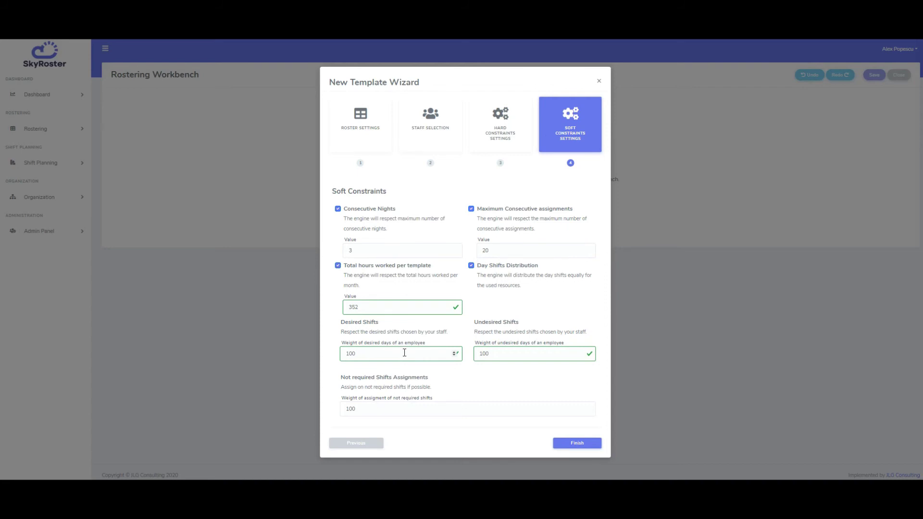
pyautogui.doubleClick(484, 354)
pyautogui.write('30')
pyautogui.click(498, 379)
# Review the Not required Shifts Assignments constraint and finish the template wizard
pyautogui.tripleClick(401, 377)
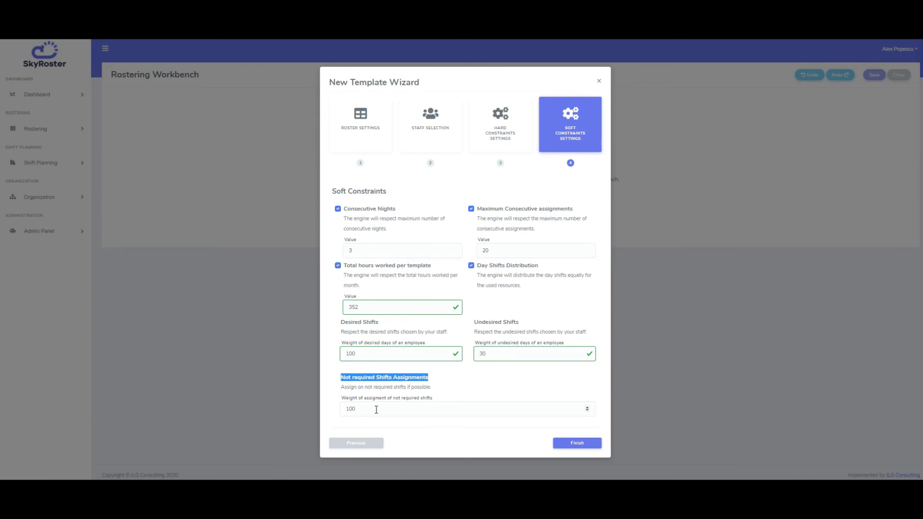
pyautogui.click(403, 389)
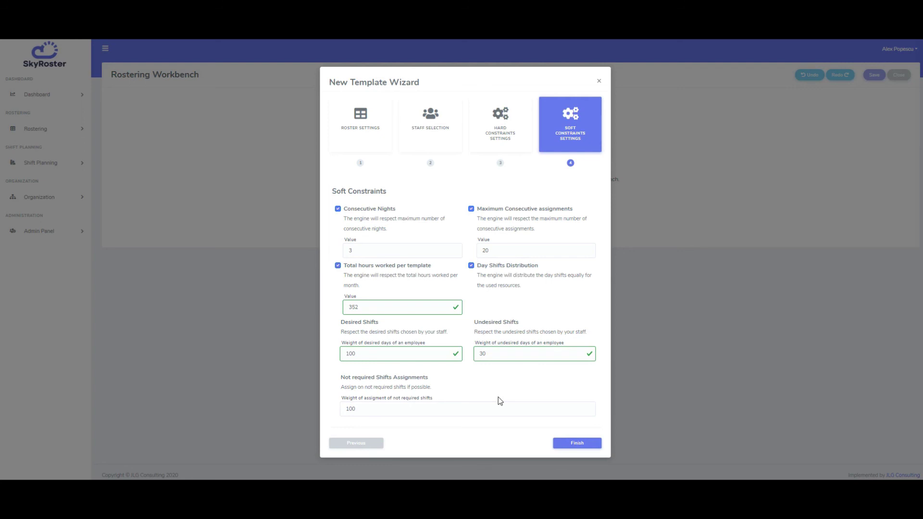
pyautogui.click(572, 445)
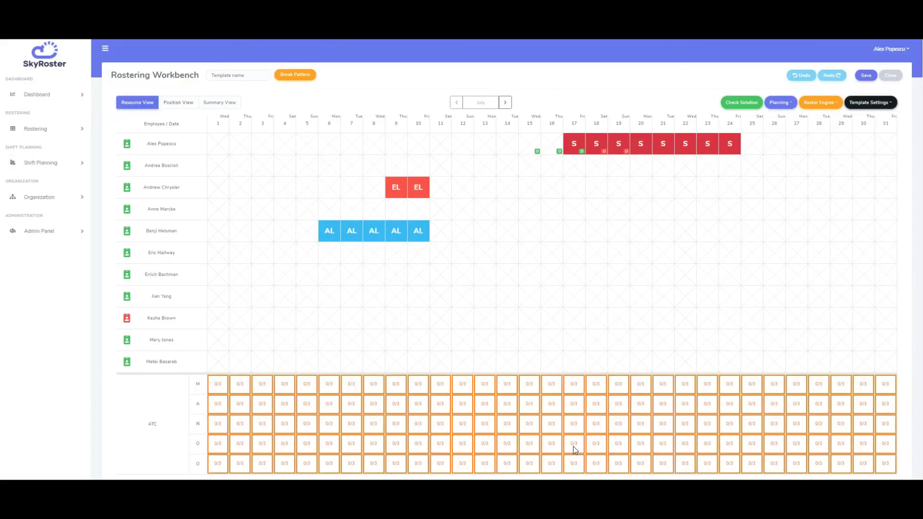
# Name the new roster template "July 2020" and save it
pyautogui.click(243, 75)
pyautogui.write('July 2020')
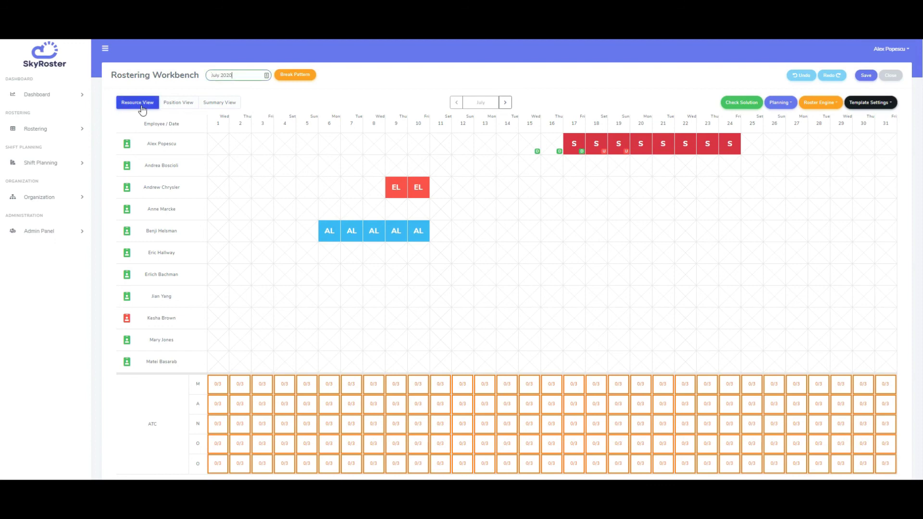
pyautogui.click(866, 76)
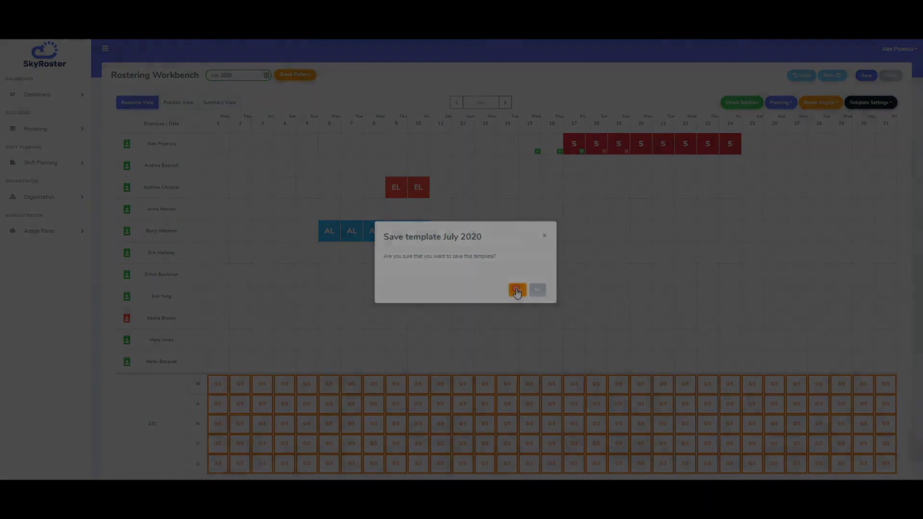
pyautogui.click(518, 290)
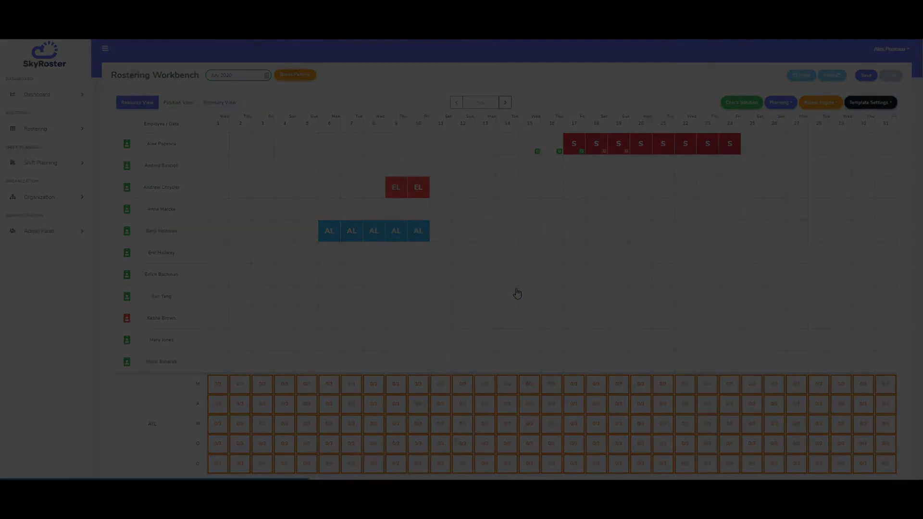